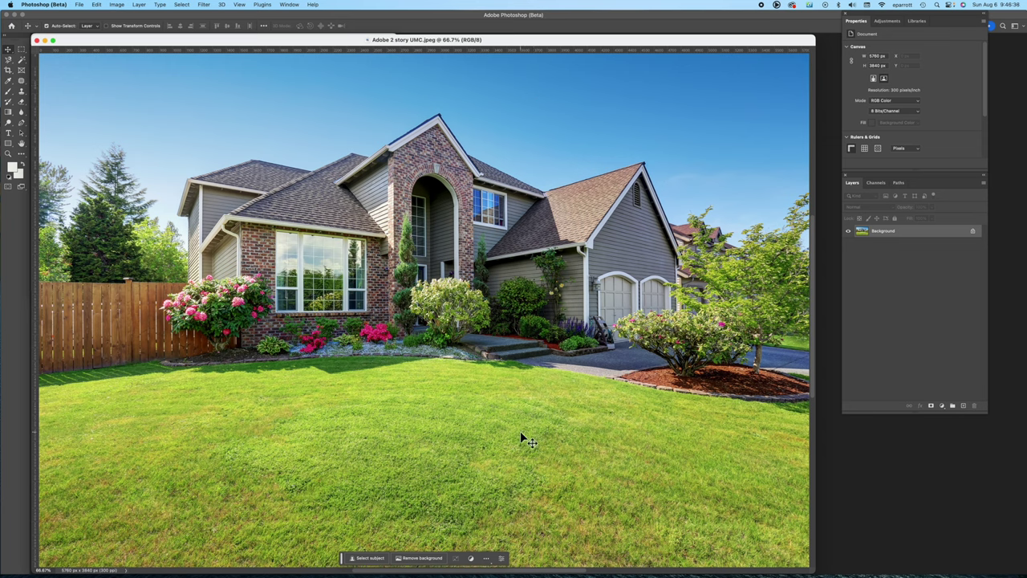
Switch to the Rectangular Marquee tool.
{"action": "left_click", "coordinate": [21, 49]}
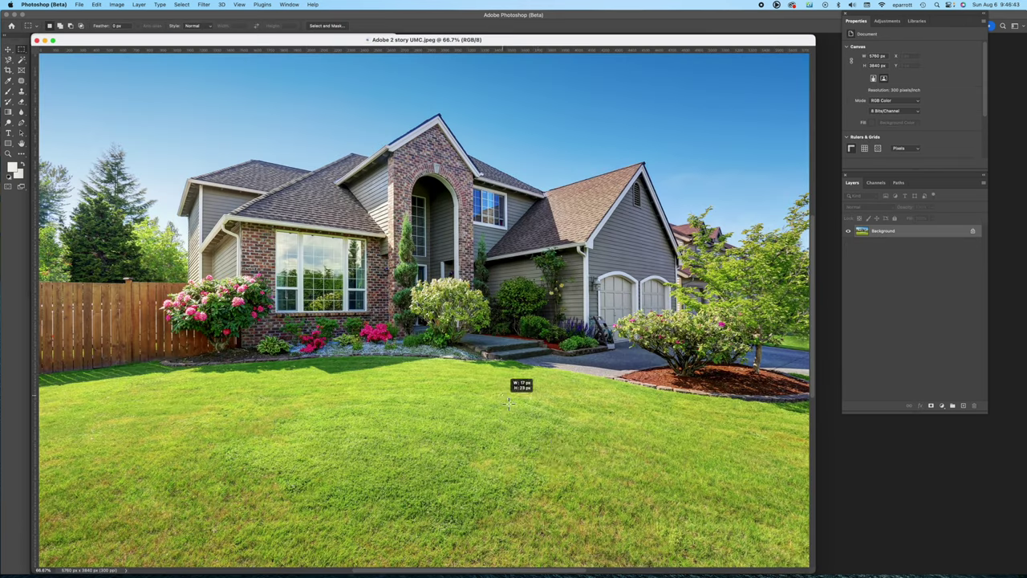
Select a patch of lawn and generative-fill it with the prompt 'real estate for sale sign'.
{"action": "left_click_drag", "start_coordinate": [501, 392], "coordinate": [601, 510]}
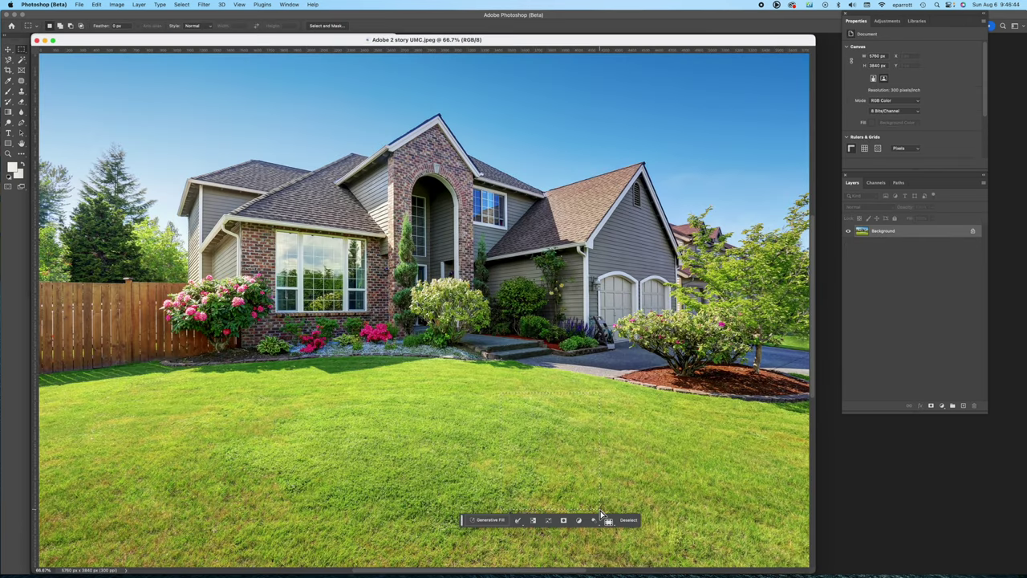
{"action": "left_click", "coordinate": [488, 519]}
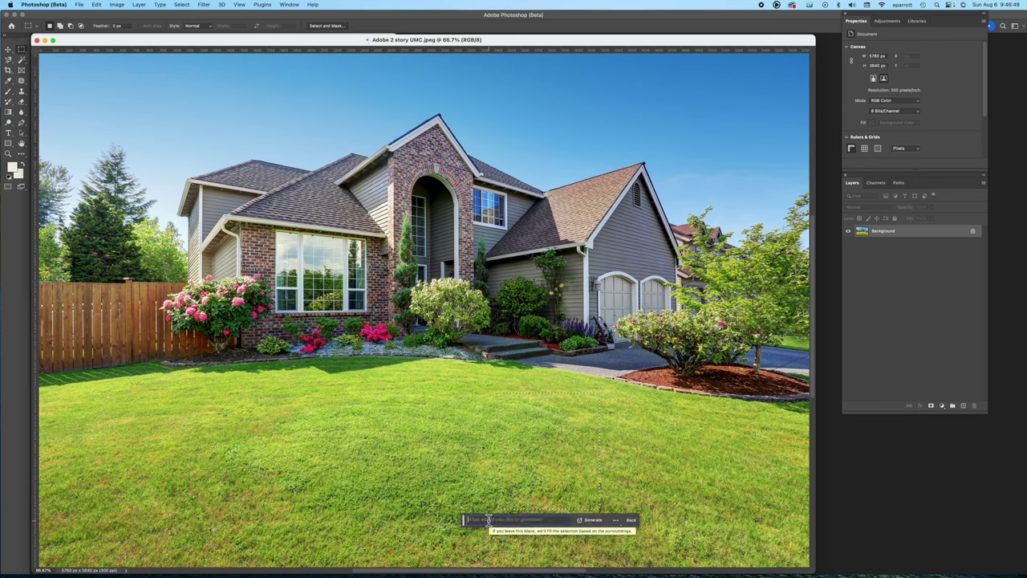
{"action": "type", "text": "real estate for sa"}
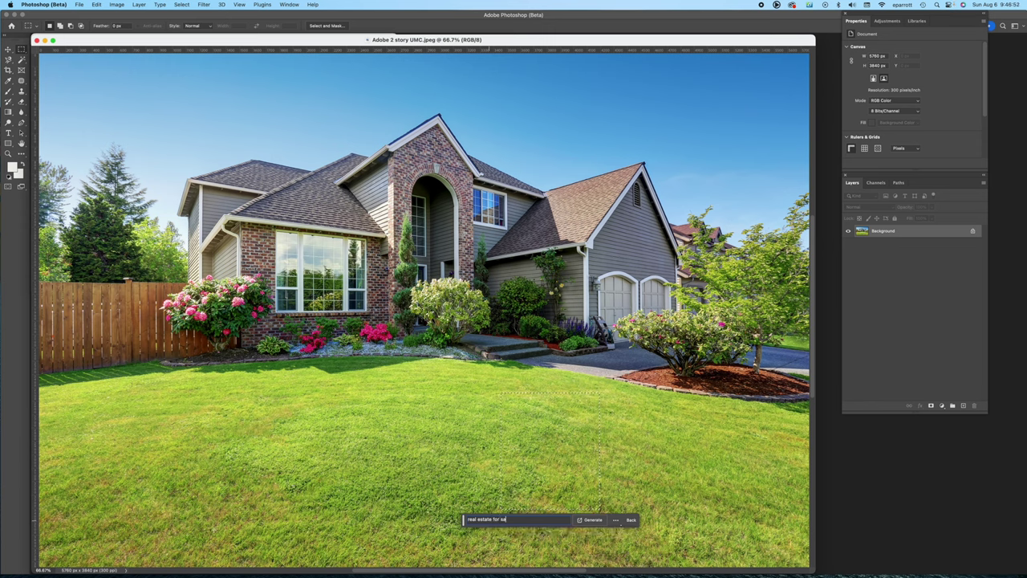
{"action": "type", "text": "le sign"}
{"action": "key", "text": "Return"}
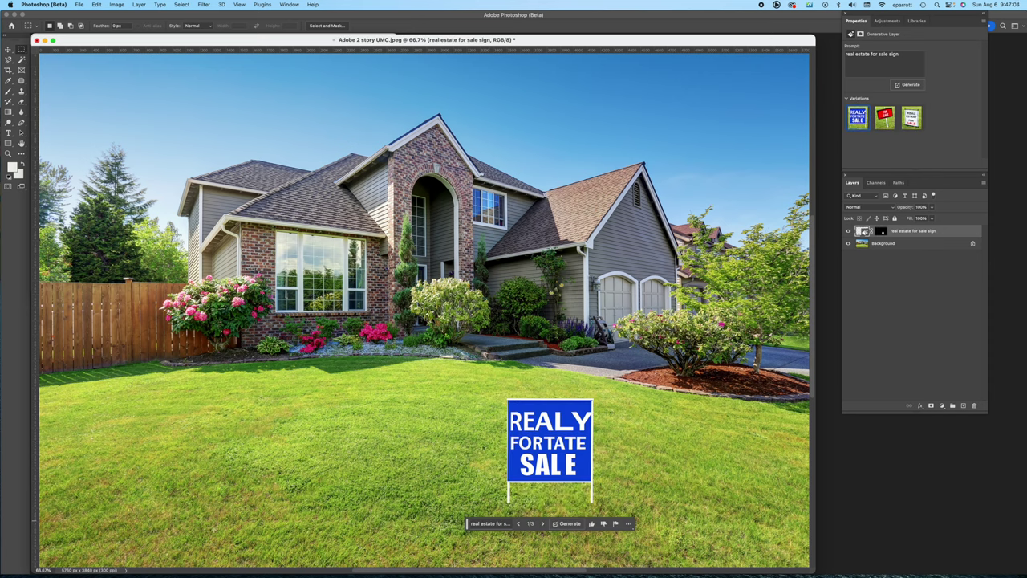
Cycle through sign variations, generate another batch, and settle on the white sign with black lettering.
{"action": "left_click", "coordinate": [543, 524]}
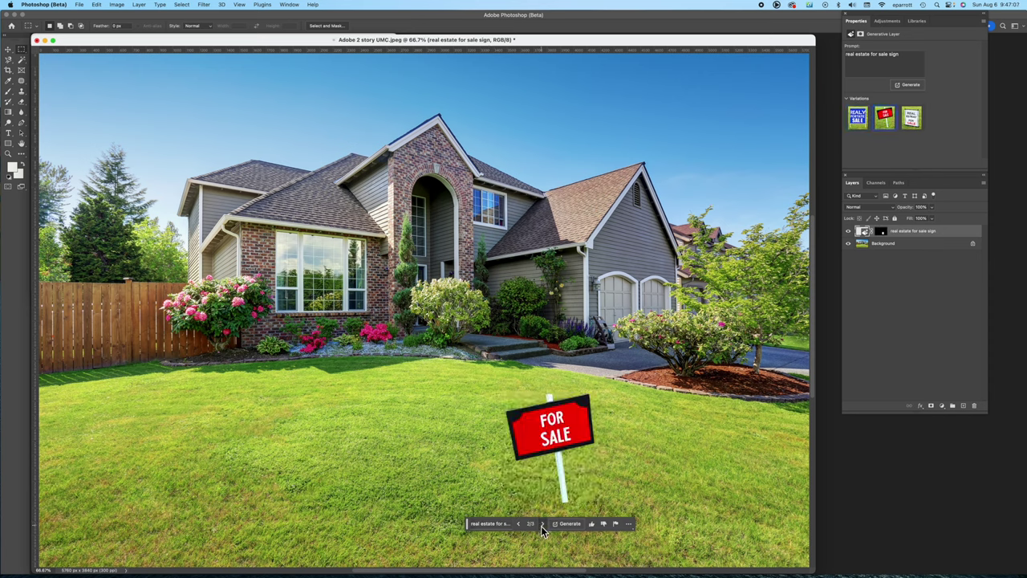
{"action": "left_click", "coordinate": [541, 524]}
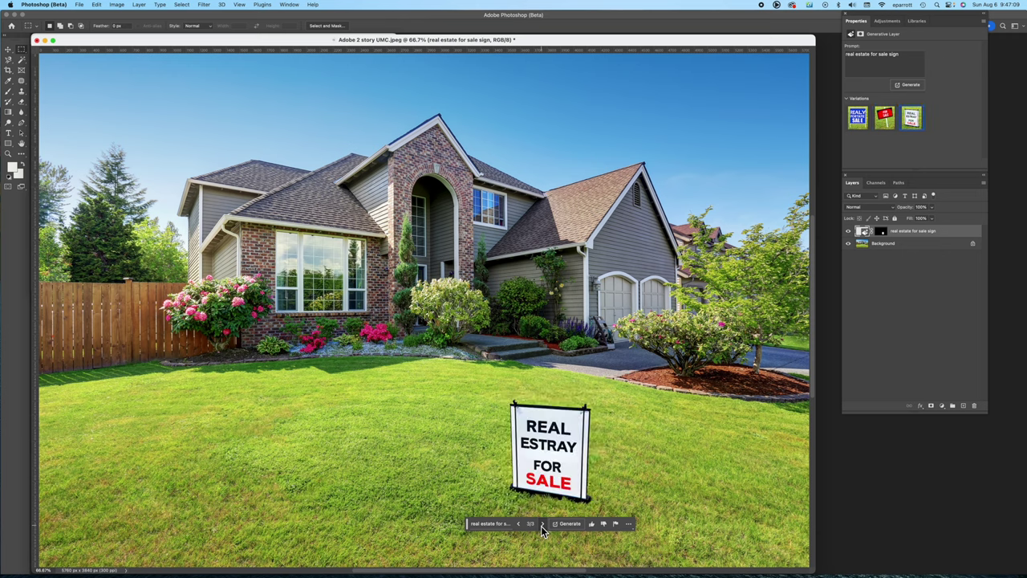
{"action": "left_click", "coordinate": [568, 523]}
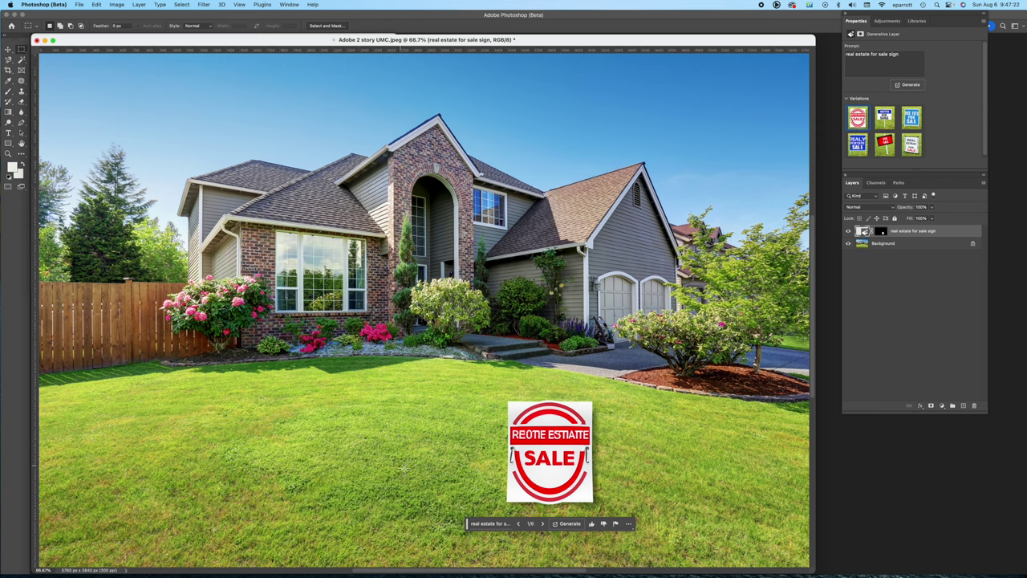
{"action": "left_click", "coordinate": [542, 524]}
{"action": "left_click", "coordinate": [542, 524]}
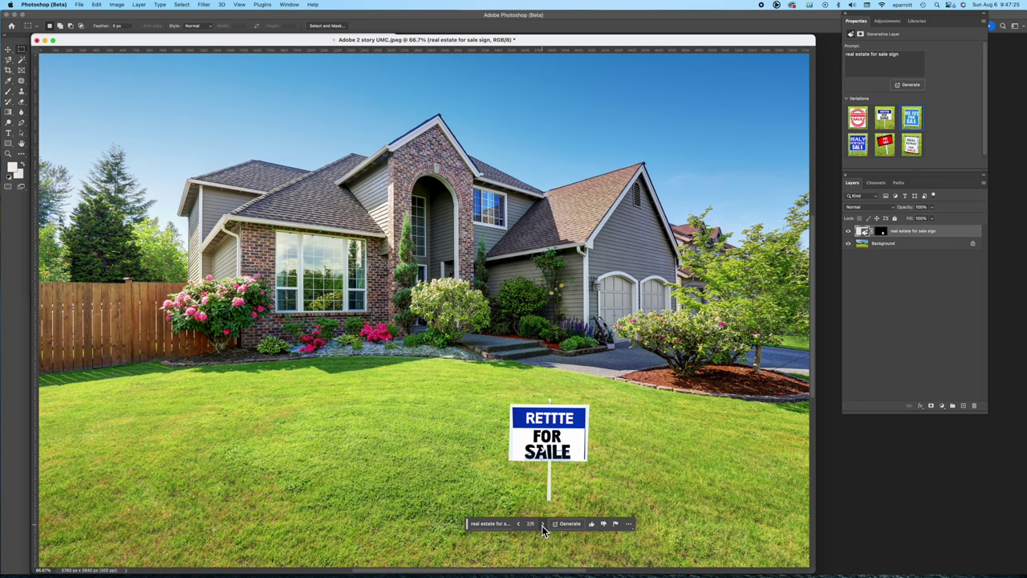
{"action": "left_click", "coordinate": [542, 524]}
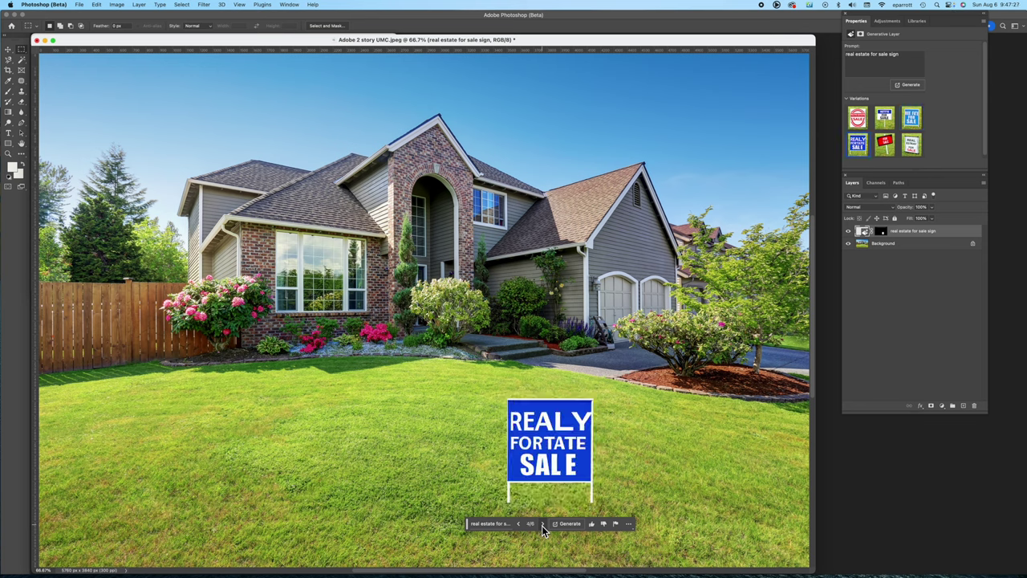
{"action": "left_click", "coordinate": [542, 524]}
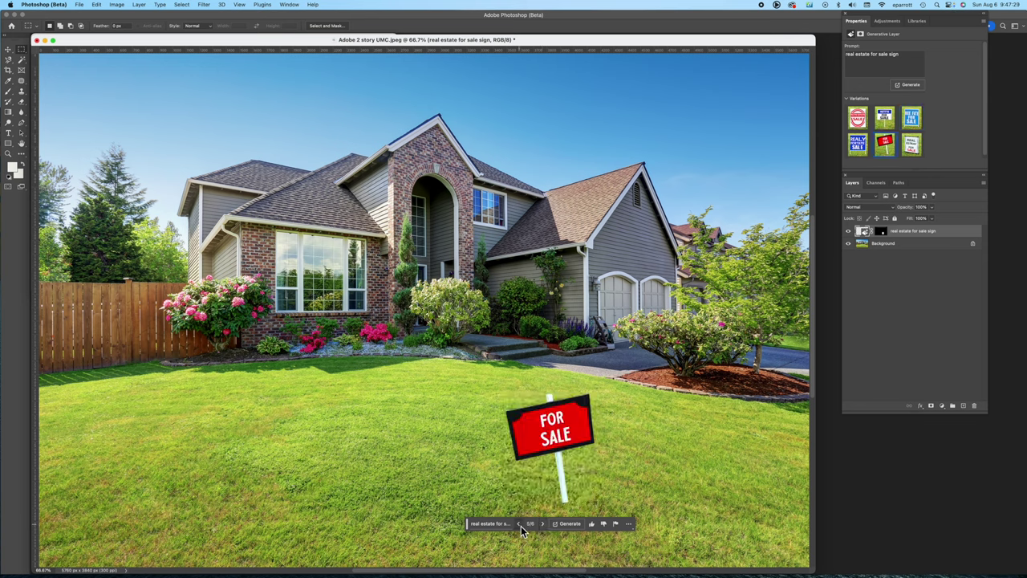
{"action": "left_click", "coordinate": [519, 524]}
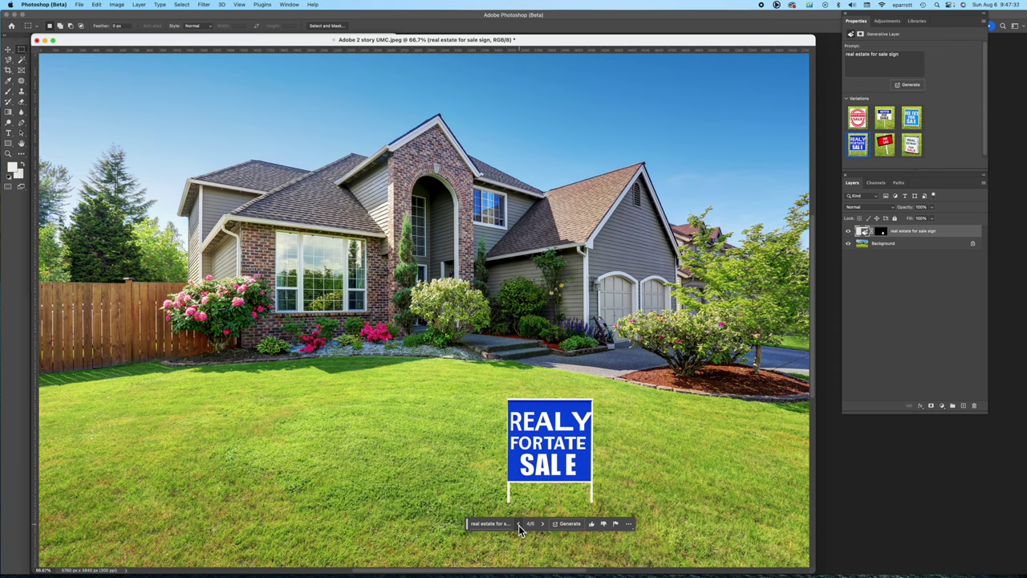
Close the house photo without saving and open the open-house sign photo.
{"action": "left_click", "coordinate": [36, 41]}
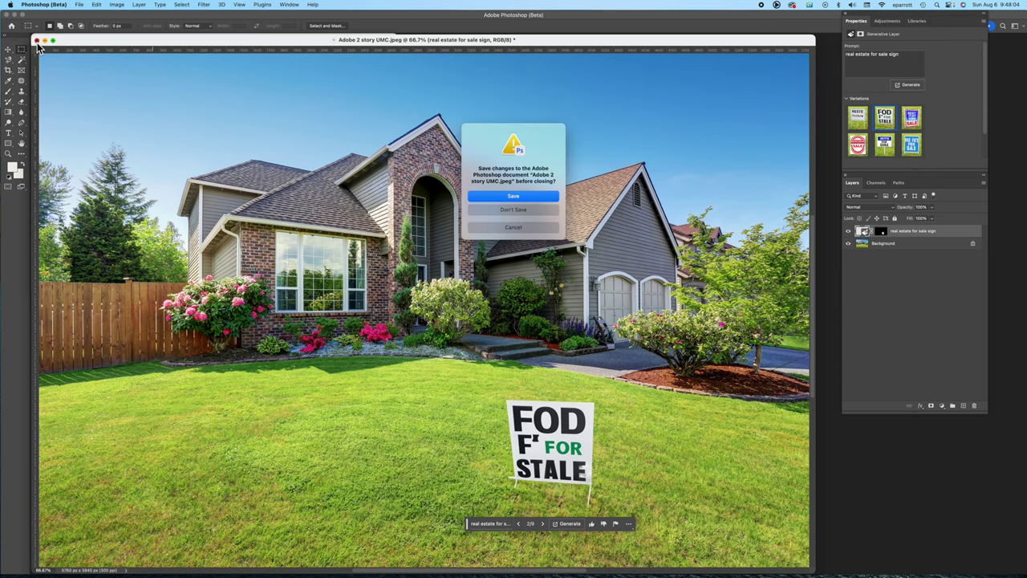
{"action": "left_click", "coordinate": [512, 209]}
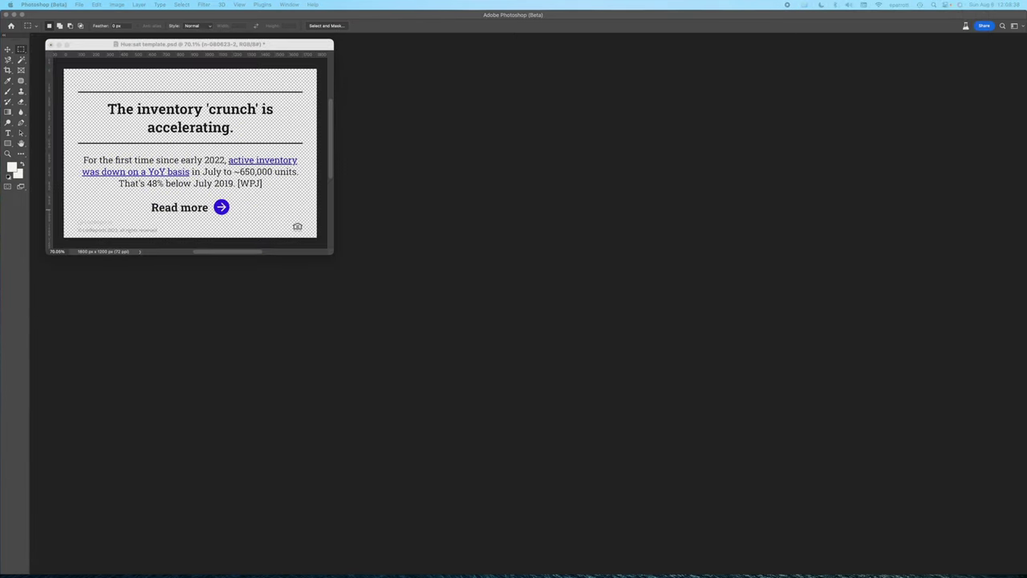
{"action": "left_click_drag", "start_coordinate": [0, 332], "coordinate": [319, 366]}
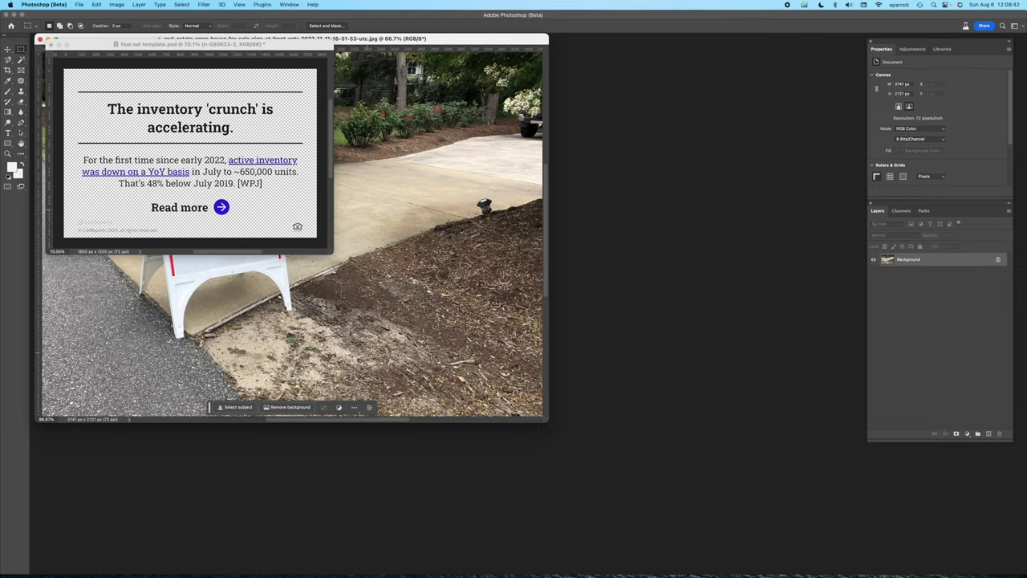
{"action": "left_click", "coordinate": [368, 155]}
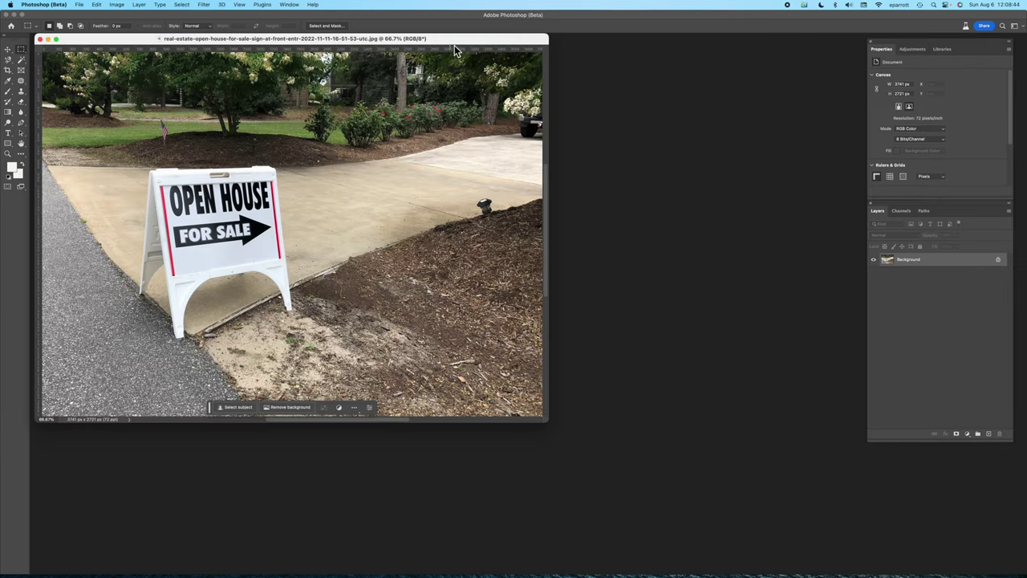
Copy the sign photo into Hue:sat template as Layer 1 and enlarge the template window.
{"action": "left_click_drag", "start_coordinate": [454, 47], "coordinate": [738, 177]}
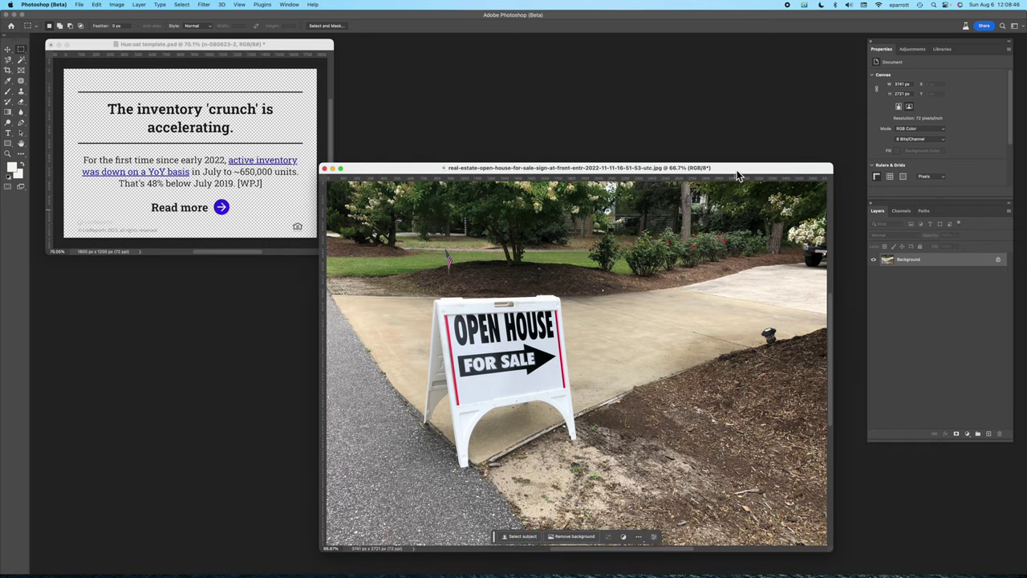
{"action": "left_click_drag", "start_coordinate": [942, 257], "coordinate": [273, 134]}
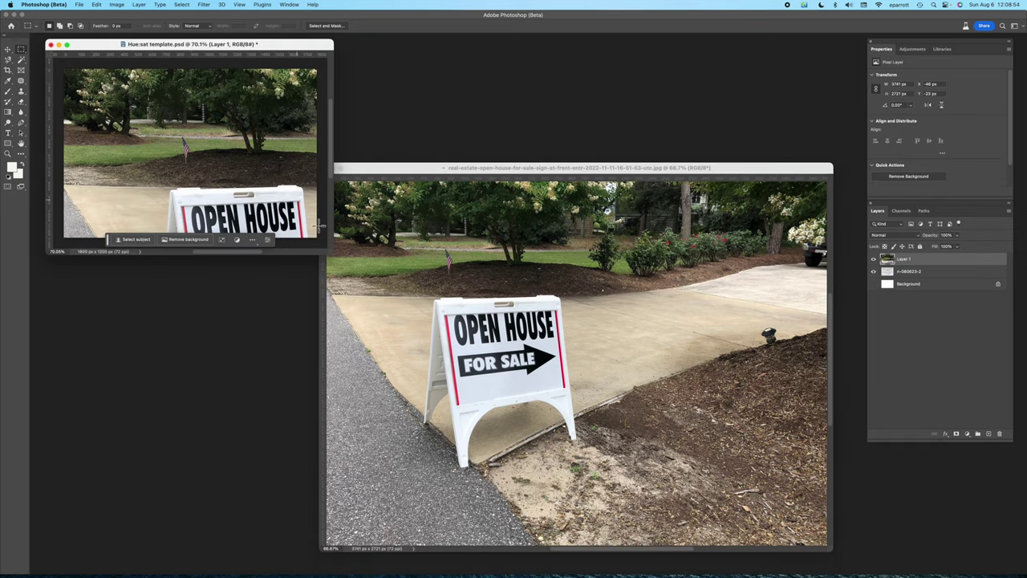
{"action": "left_click_drag", "start_coordinate": [330, 253], "coordinate": [857, 575]}
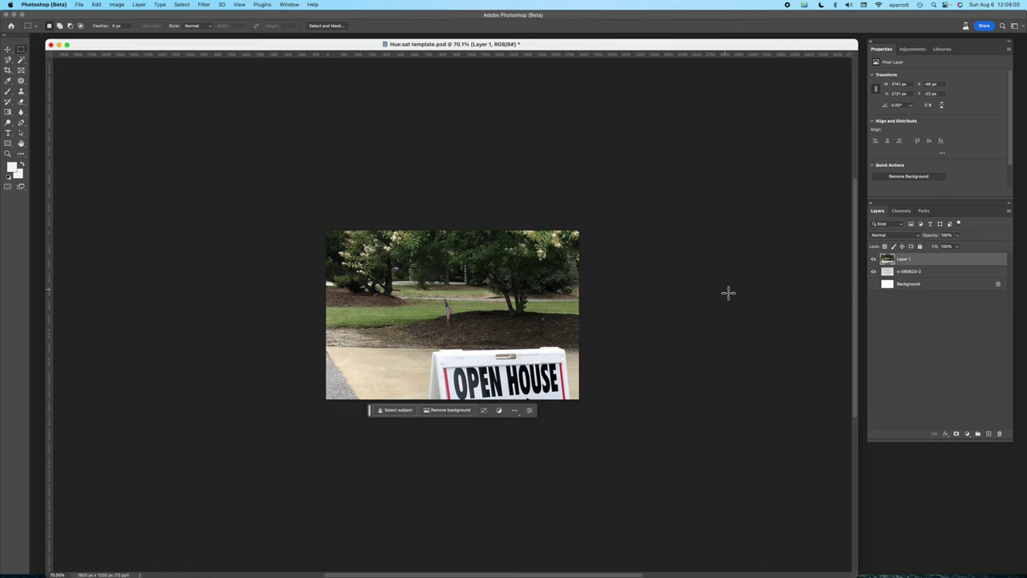
Free-transform the sign photo so it fits the whole canvas.
{"action": "key", "text": "super+t"}
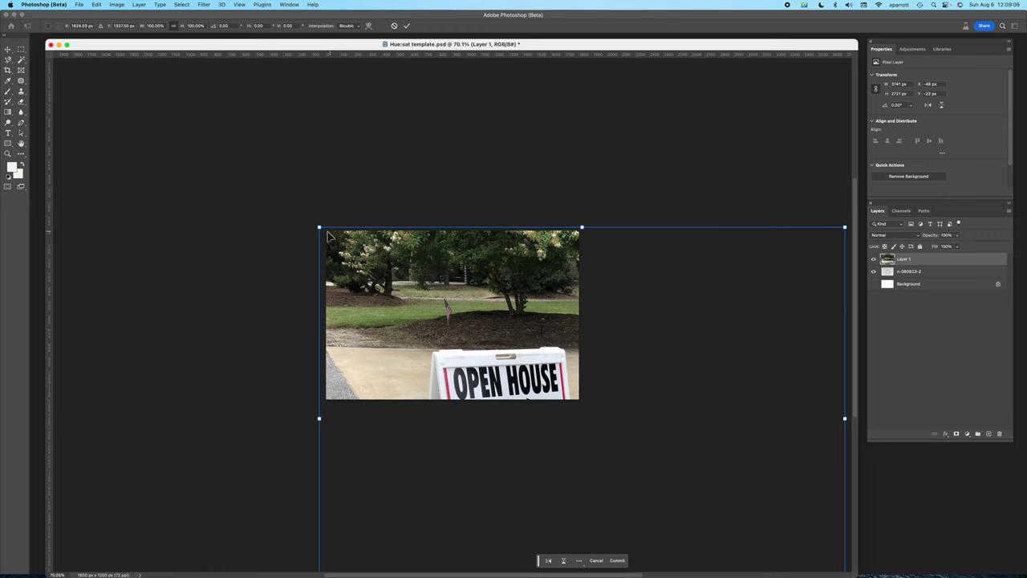
{"action": "left_click_drag", "start_coordinate": [316, 224], "coordinate": [377, 275]}
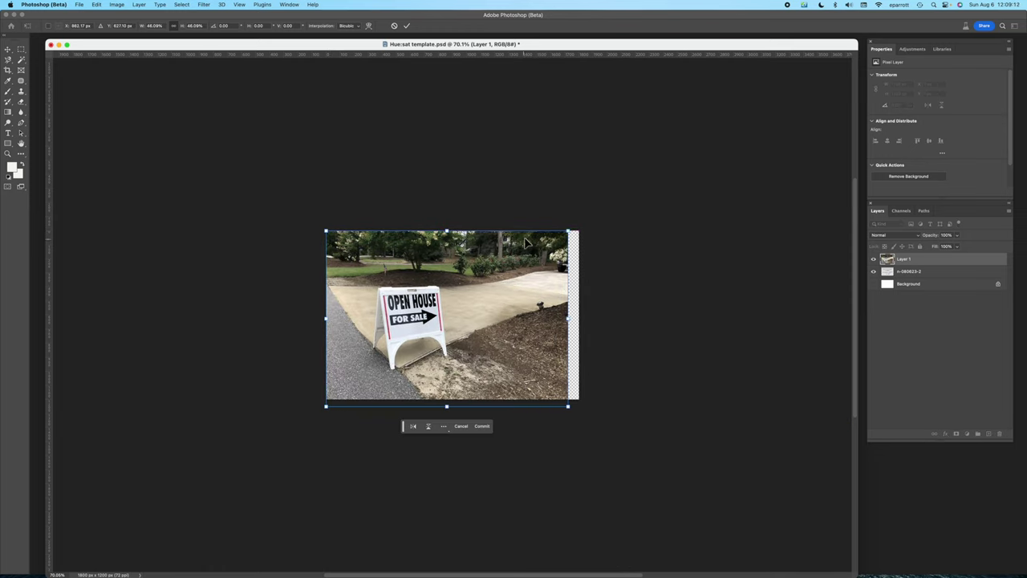
{"action": "left_click_drag", "start_coordinate": [577, 230], "coordinate": [580, 224]}
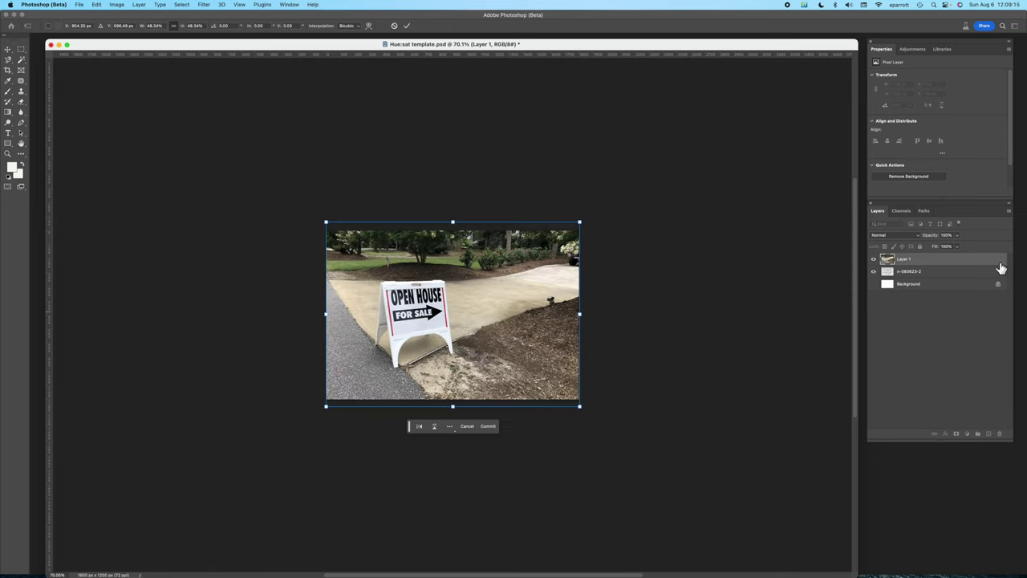
Move Layer 1 beneath the text card, fade it to 49% opacity, and show the Background.
{"action": "left_click_drag", "start_coordinate": [968, 266], "coordinate": [967, 277]}
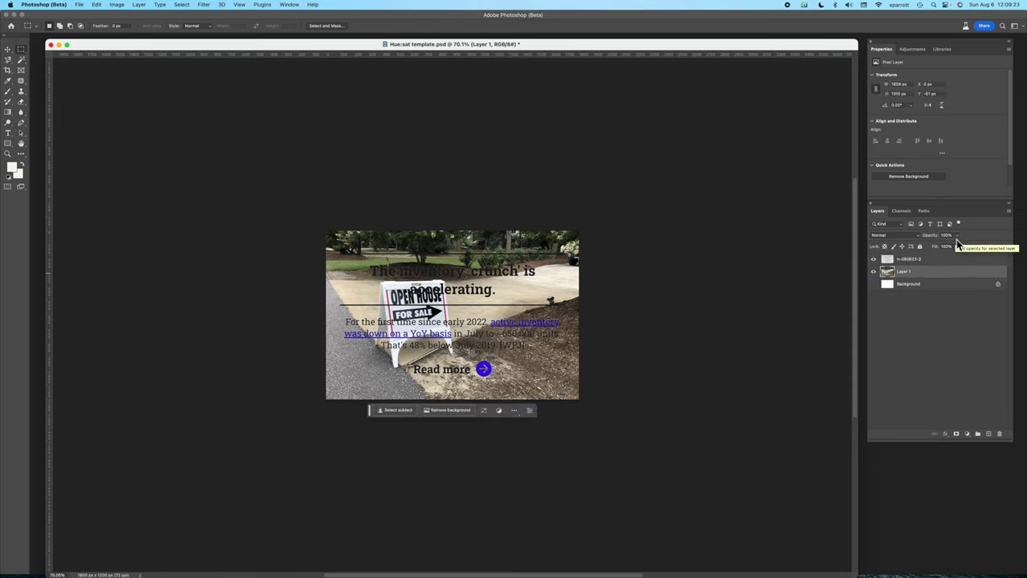
{"action": "left_click", "coordinate": [957, 246]}
{"action": "left_click_drag", "start_coordinate": [943, 251], "coordinate": [940, 250]}
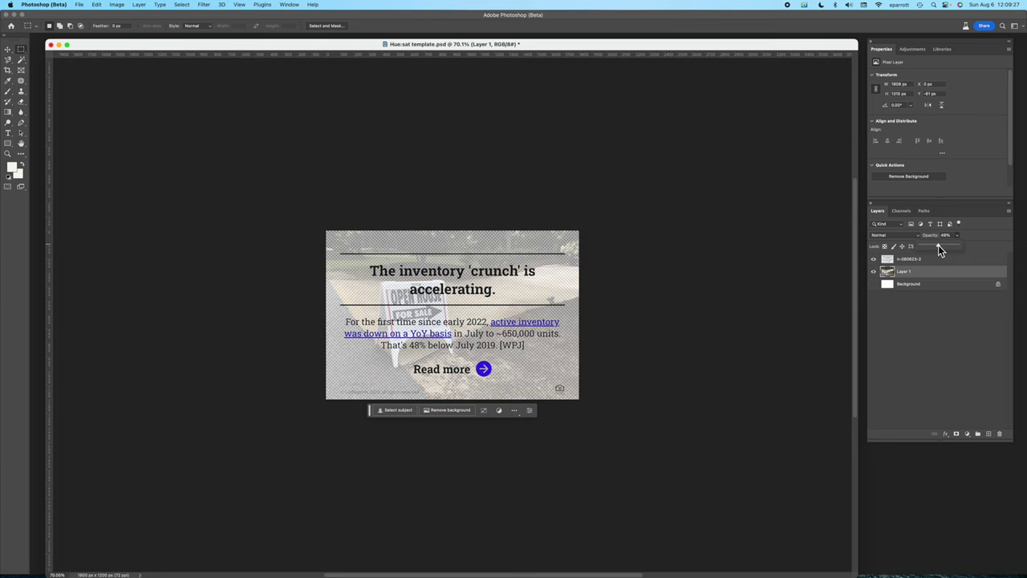
{"action": "left_click", "coordinate": [874, 284]}
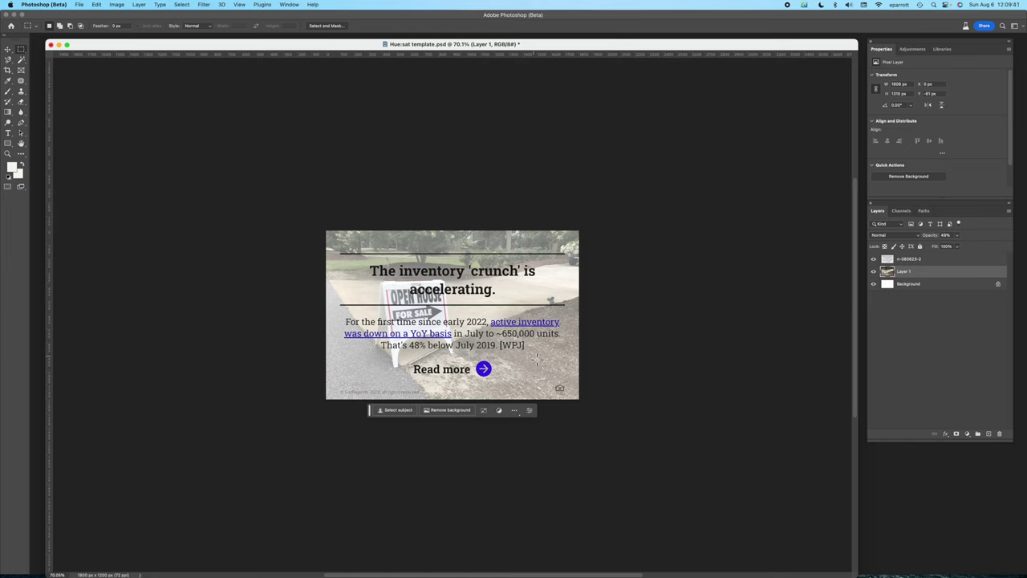
Free-transform the sign photo, shrinking it from the top-right corner and shifting it up and left.
{"action": "key", "text": "super+t"}
{"action": "key", "text": "Escape"}
{"action": "key", "text": "super+t"}
{"action": "left_click_drag", "start_coordinate": [527, 370], "coordinate": [480, 354]}
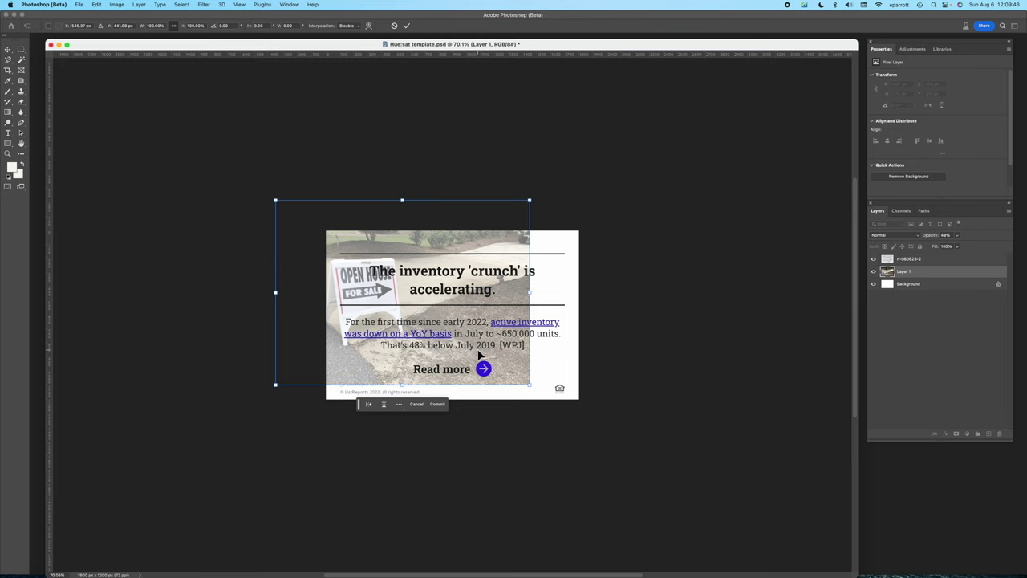
{"action": "left_click_drag", "start_coordinate": [533, 204], "coordinate": [492, 227]}
{"action": "left_click_drag", "start_coordinate": [405, 298], "coordinate": [415, 297]}
{"action": "left_click_drag", "start_coordinate": [504, 228], "coordinate": [493, 232]}
{"action": "left_click_drag", "start_coordinate": [406, 289], "coordinate": [412, 287]}
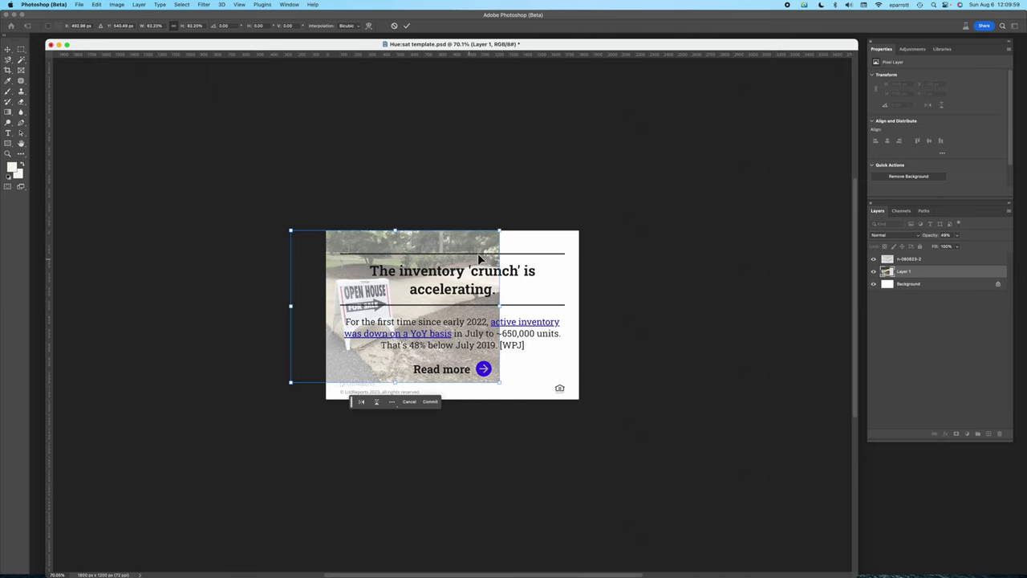
{"action": "left_click_drag", "start_coordinate": [499, 230], "coordinate": [485, 241]}
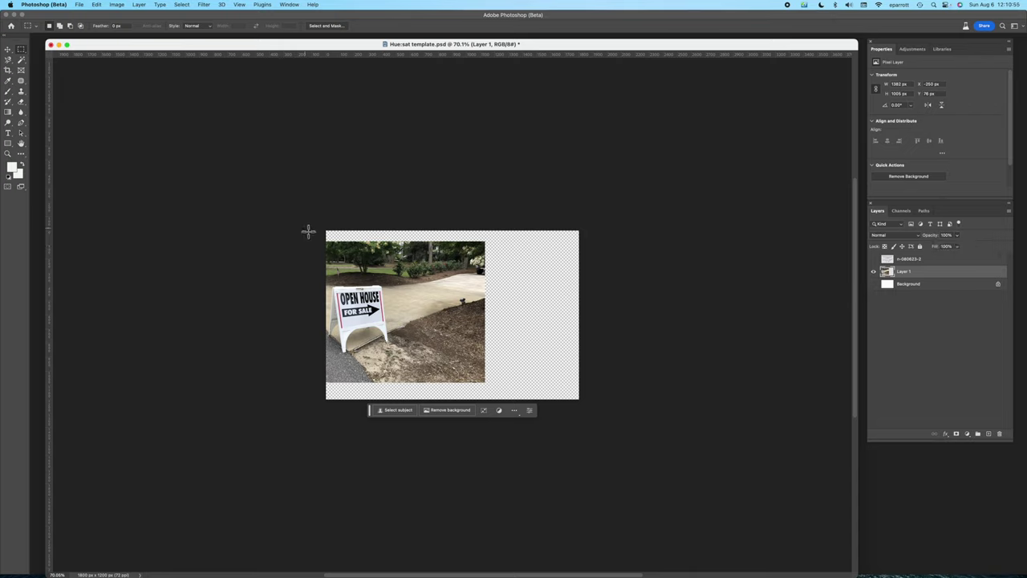
Marquee-select the empty canvas strips along the top, right and bottom of the photo.
{"action": "left_click_drag", "start_coordinate": [321, 226], "coordinate": [590, 261]}
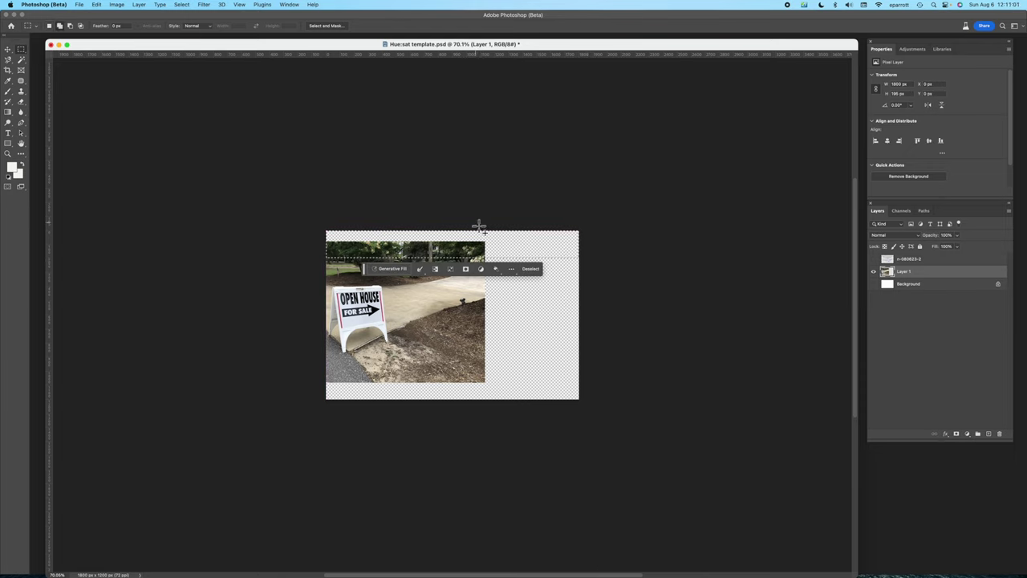
{"action": "left_click_drag", "start_coordinate": [479, 223], "coordinate": [607, 421]}
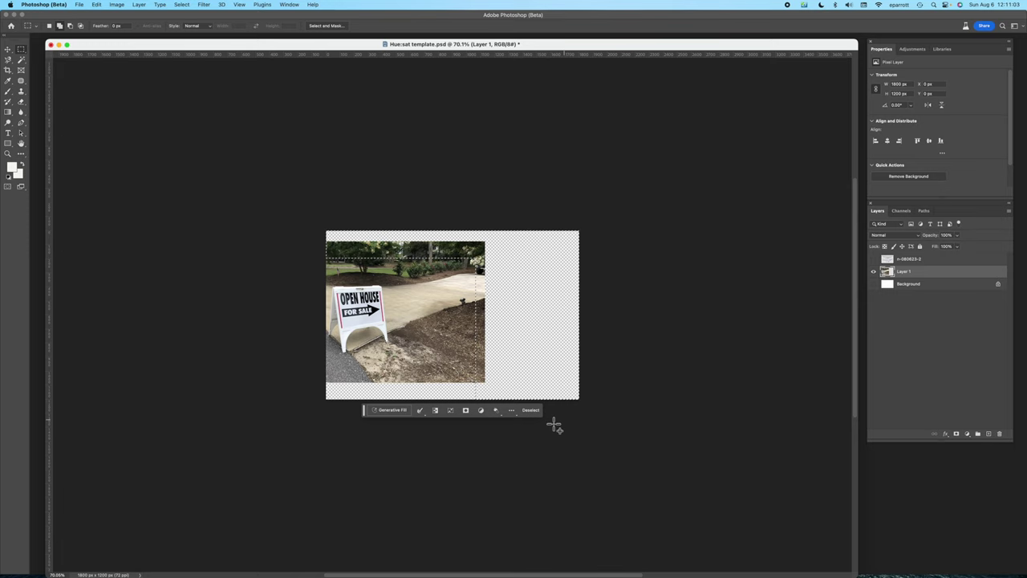
{"action": "left_click_drag", "start_coordinate": [313, 373], "coordinate": [631, 439]}
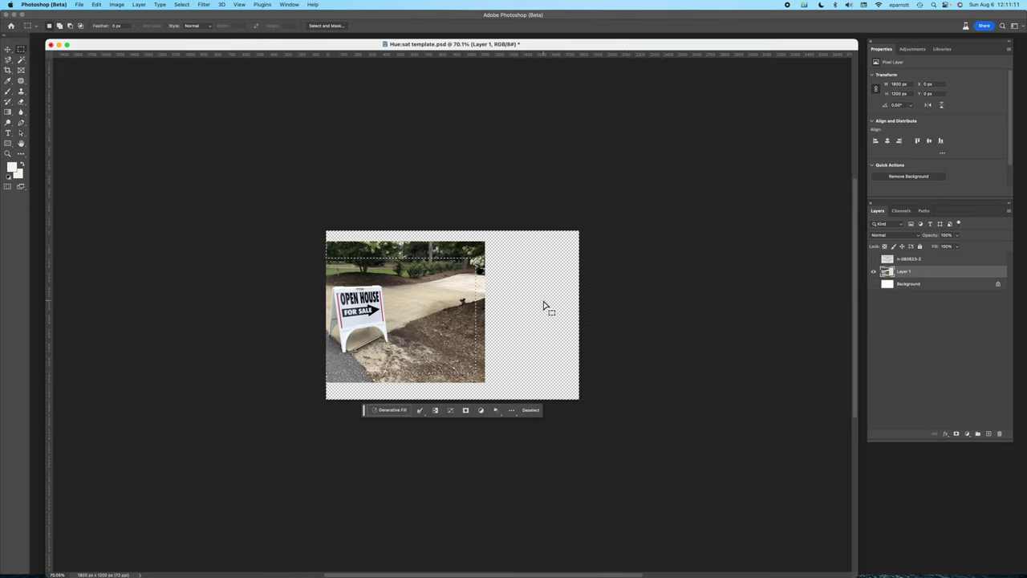
Run Generative Fill with an empty prompt to extend trees, lawn and driveway across the empty canvas.
{"action": "left_click", "coordinate": [391, 409]}
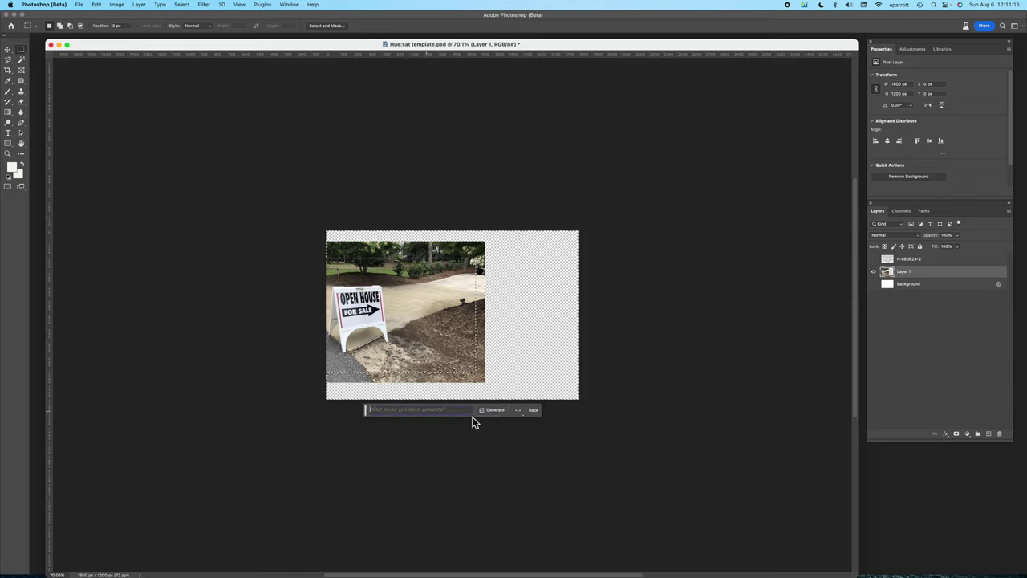
{"action": "left_click", "coordinate": [494, 410]}
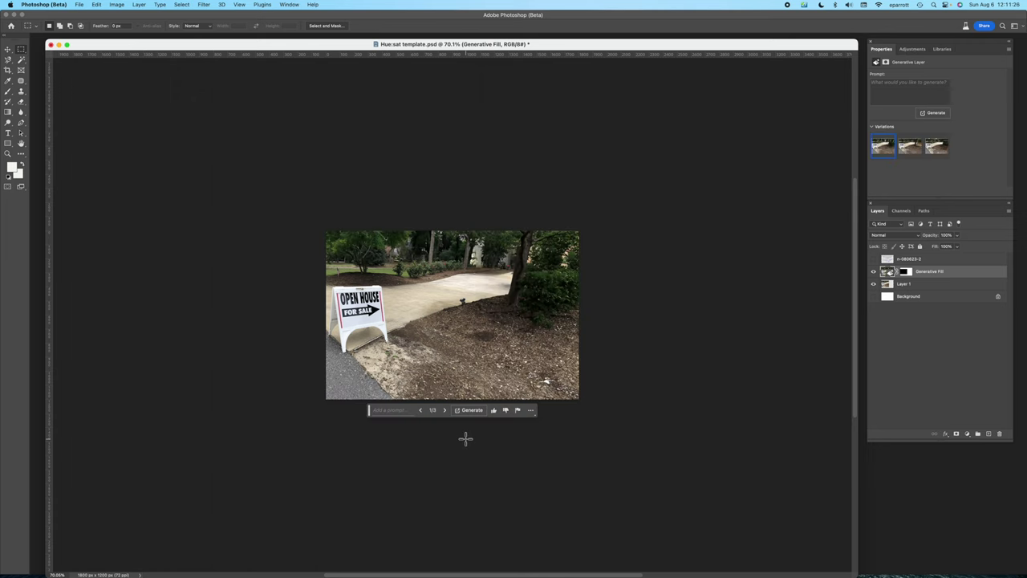
{"action": "scroll", "coordinate": [465, 438], "scroll_direction": "up", "scroll_amount": 5}
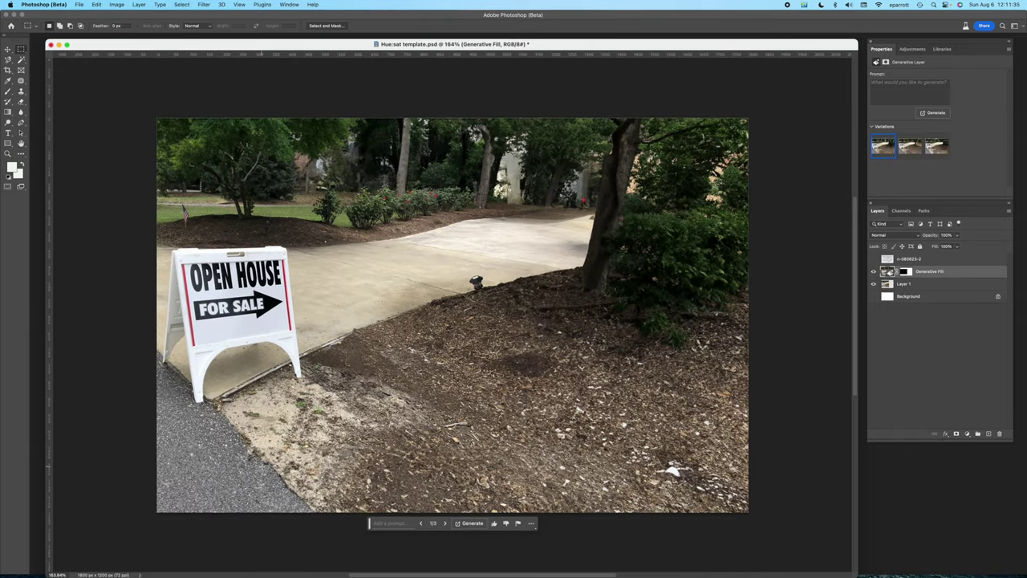
{"action": "left_click", "coordinate": [446, 523]}
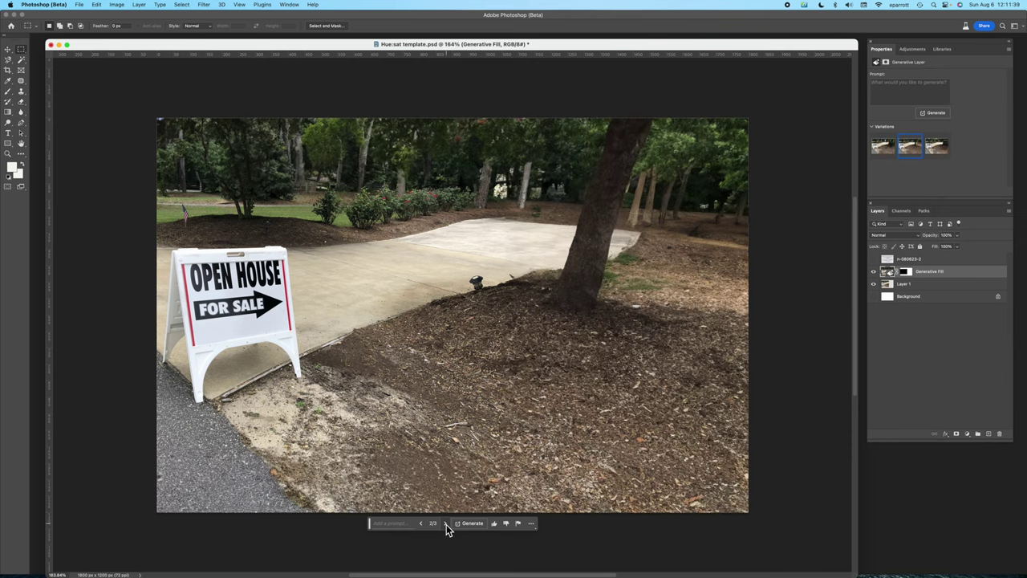
{"action": "left_click", "coordinate": [446, 523]}
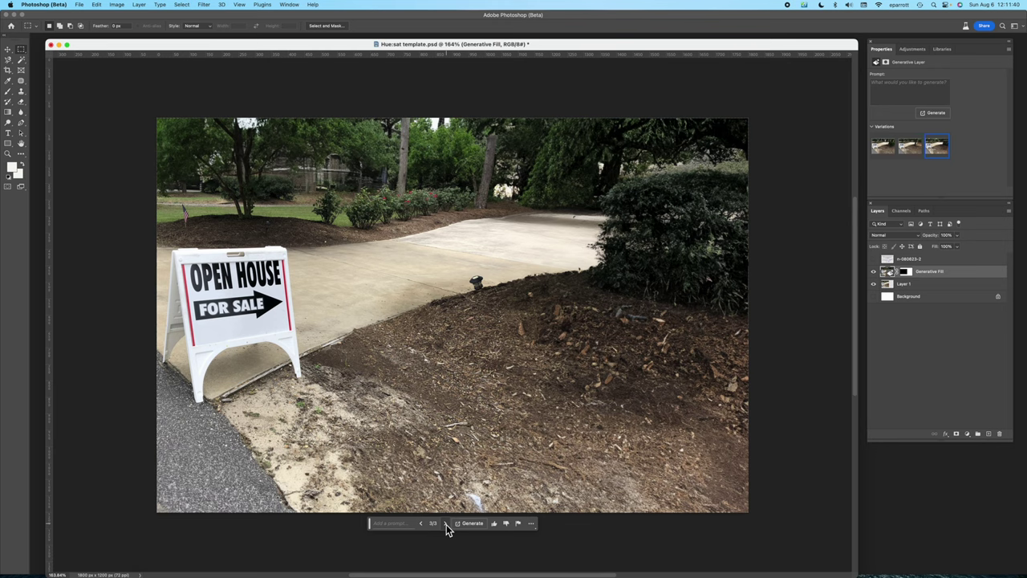
{"action": "left_click", "coordinate": [446, 523]}
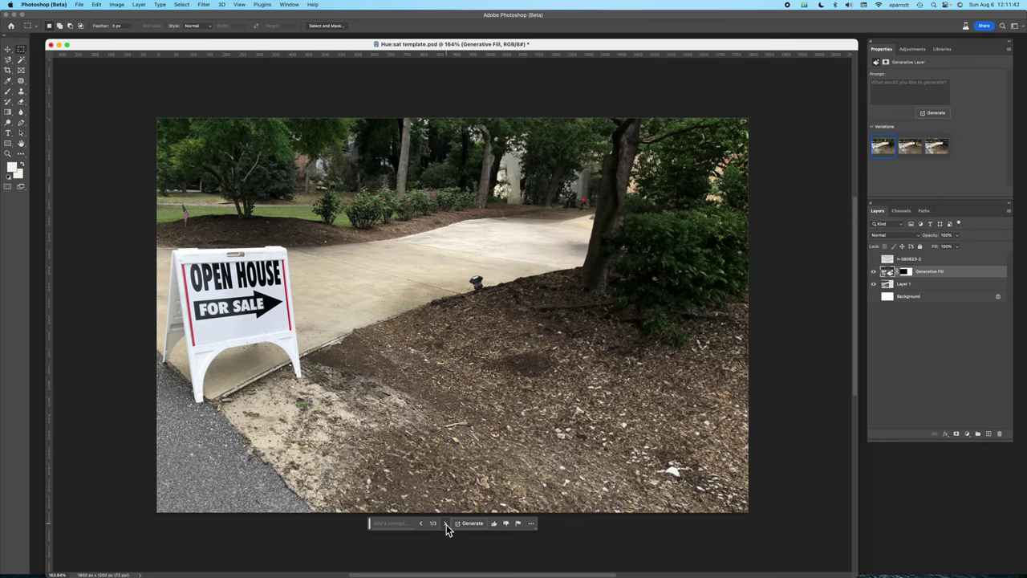
{"action": "left_click", "coordinate": [959, 286]}
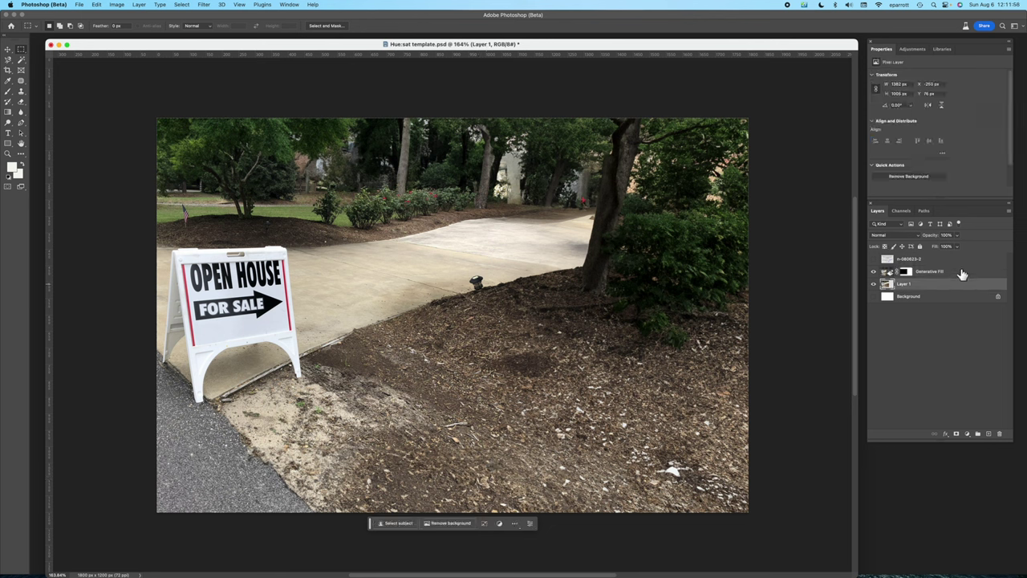
Select the photo and Generative Fill layers together and merge them via Layer > Merge Layers.
{"action": "left_click", "coordinate": [960, 274], "text": "shift"}
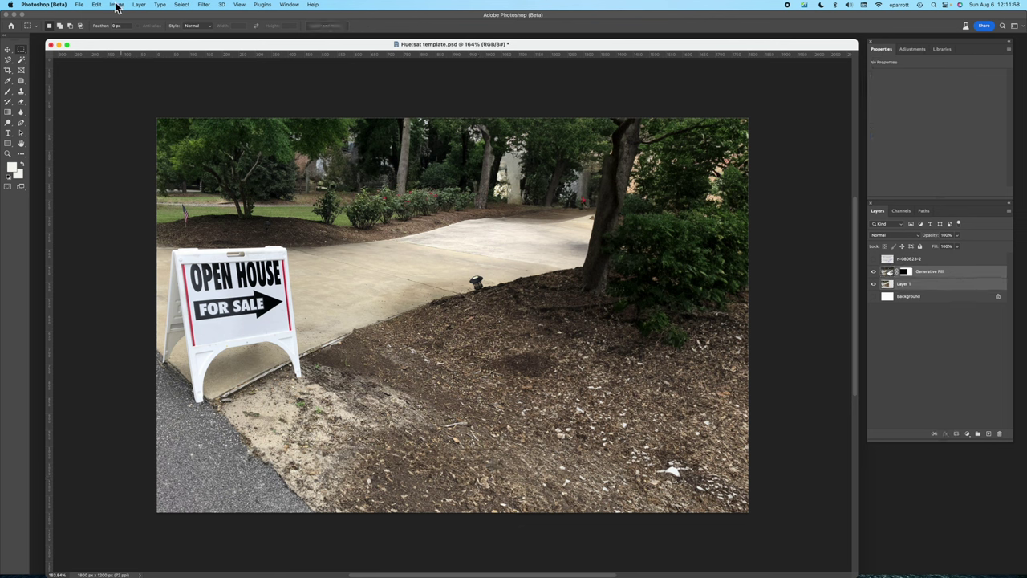
{"action": "left_click", "coordinate": [144, 6]}
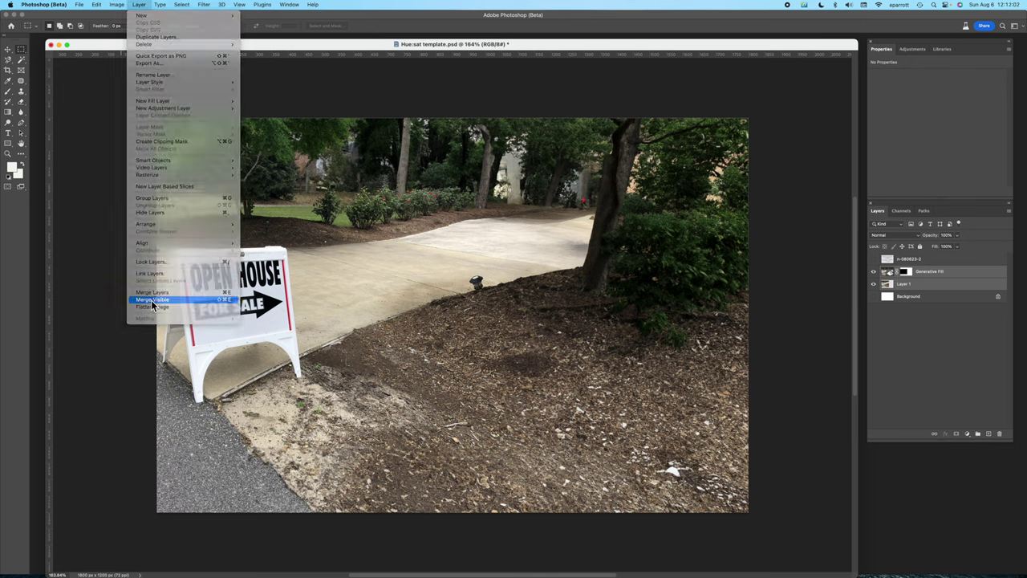
{"action": "left_click", "coordinate": [154, 295]}
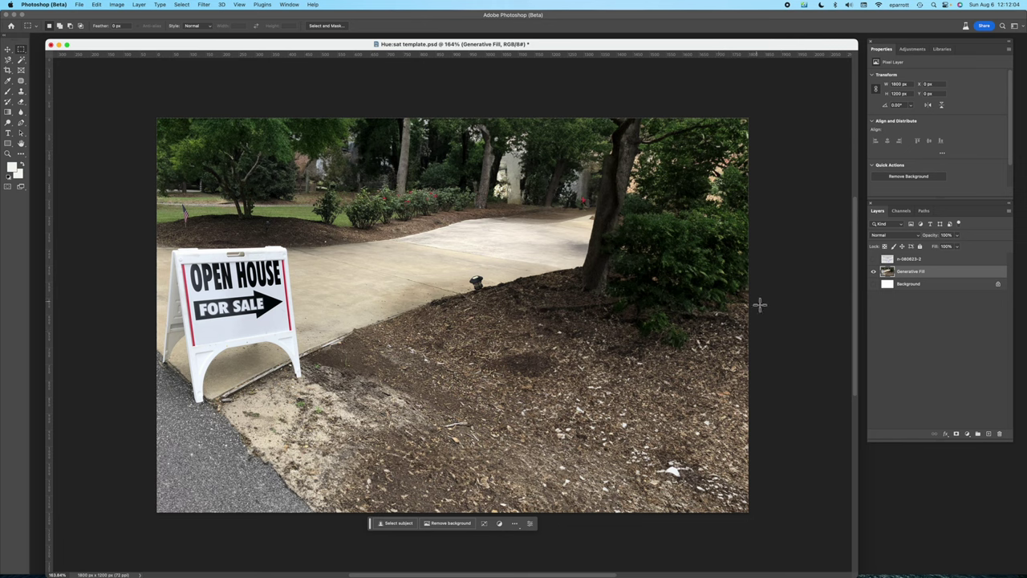
Show the headline text, fade the merged photo to 54% opacity, and show the white Background.
{"action": "left_click", "coordinate": [874, 259]}
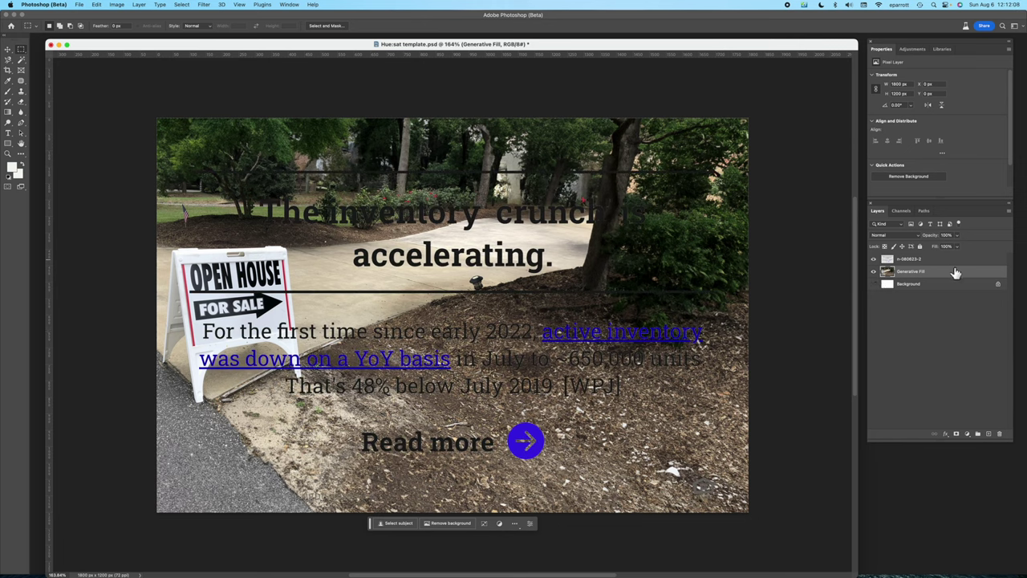
{"action": "left_click", "coordinate": [958, 235]}
{"action": "left_click_drag", "start_coordinate": [956, 250], "coordinate": [942, 246]}
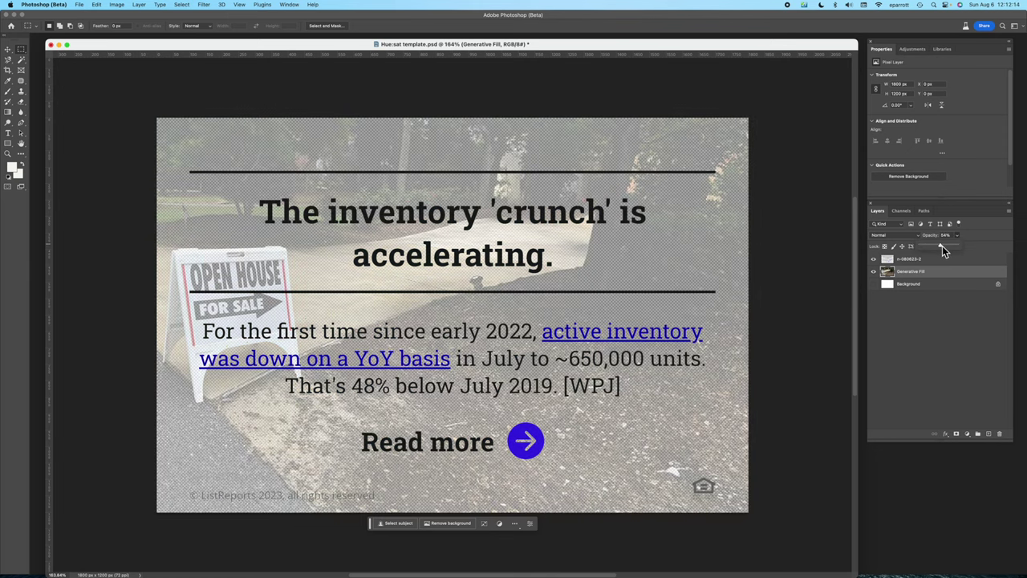
{"action": "left_click", "coordinate": [874, 285]}
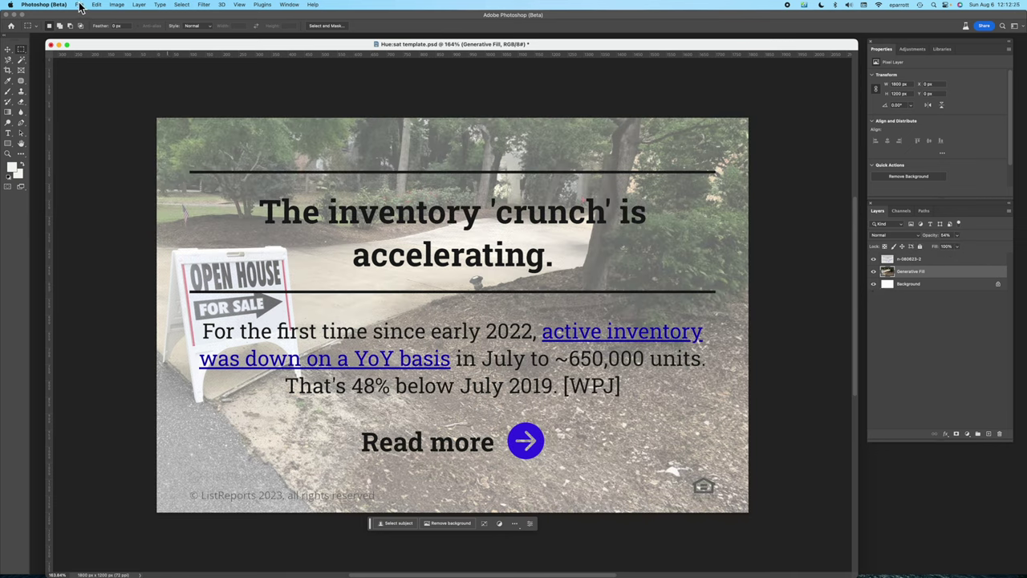
Use Save a Copy to save the thumbnail as a JPEG named 'inventory crisis'.
{"action": "left_click", "coordinate": [79, 4]}
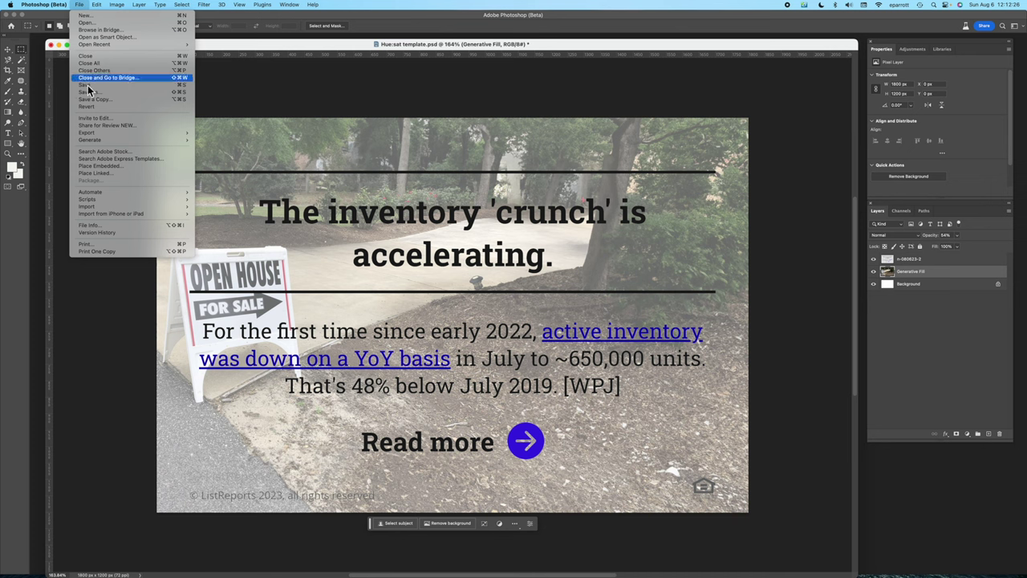
{"action": "left_click", "coordinate": [94, 99]}
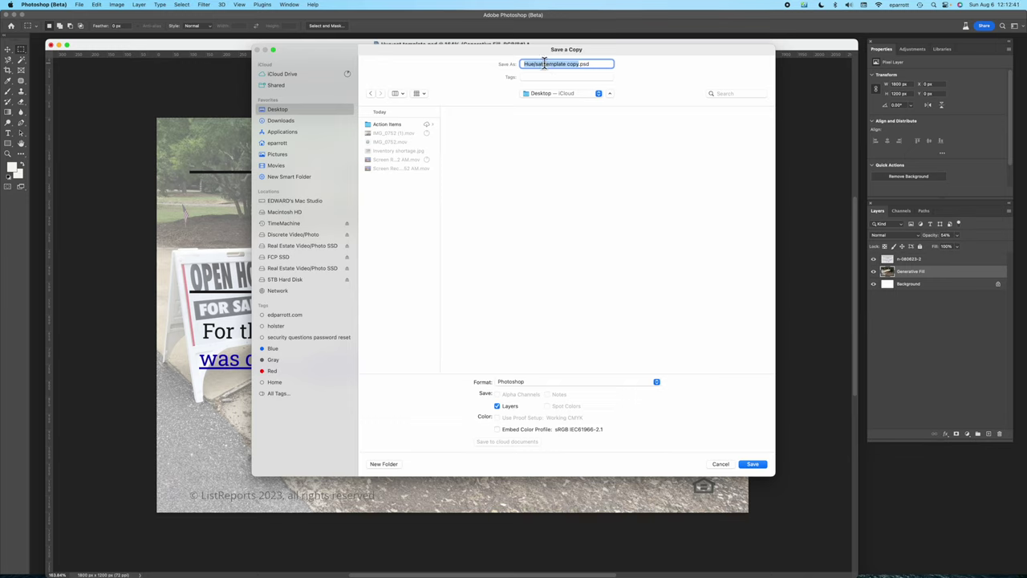
{"action": "type", "text": "inventory crisis"}
{"action": "left_click", "coordinate": [582, 386]}
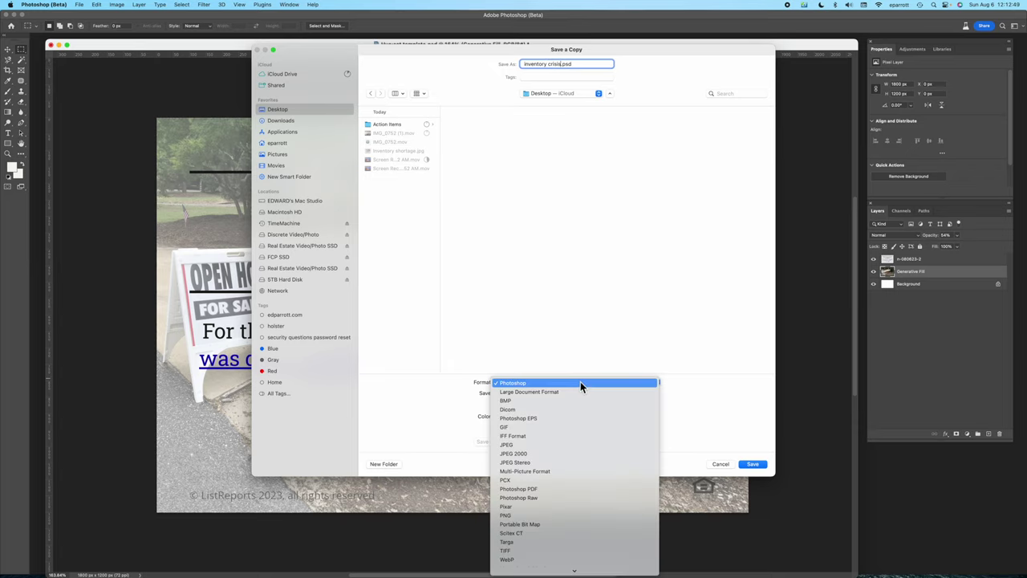
{"action": "left_click", "coordinate": [572, 447]}
{"action": "left_click", "coordinate": [753, 464]}
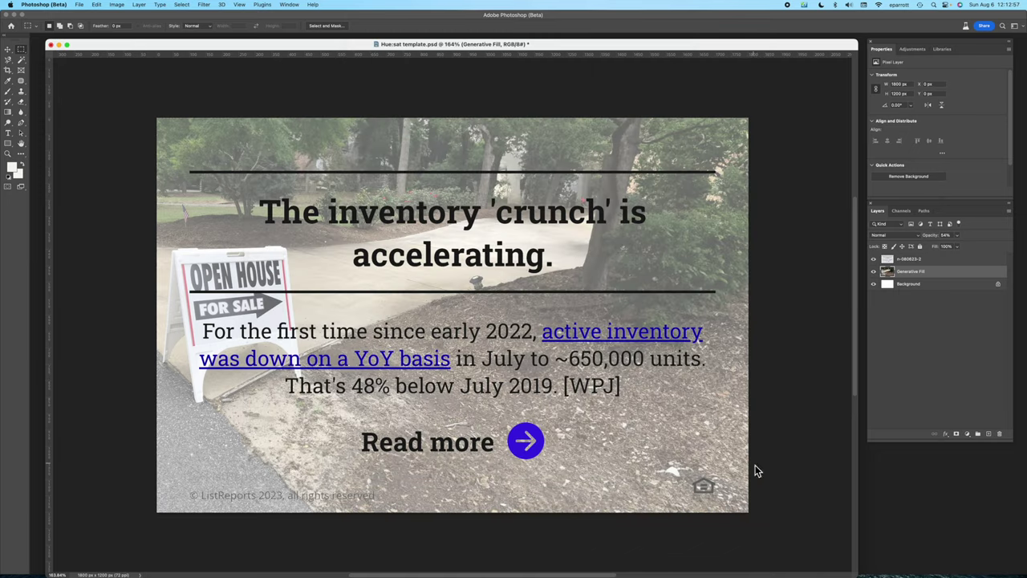